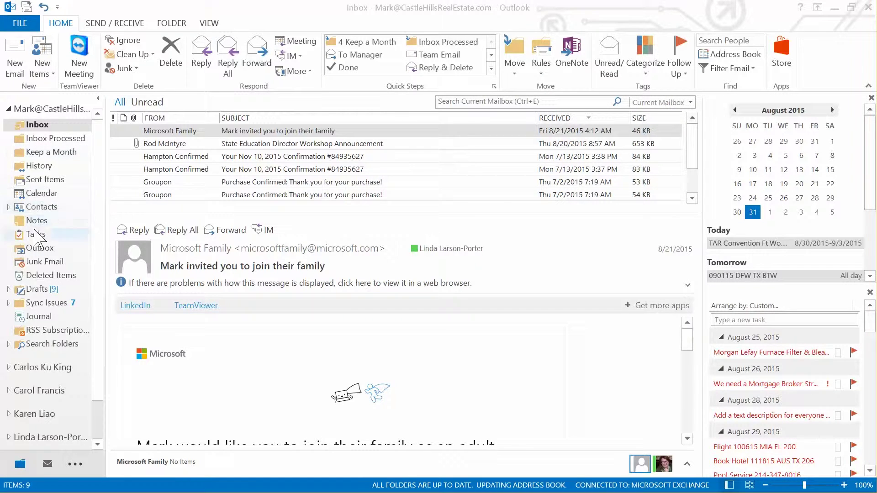
# Switch from the Inbox to the Contacts list grouped by category.
pyautogui.click(30, 208)
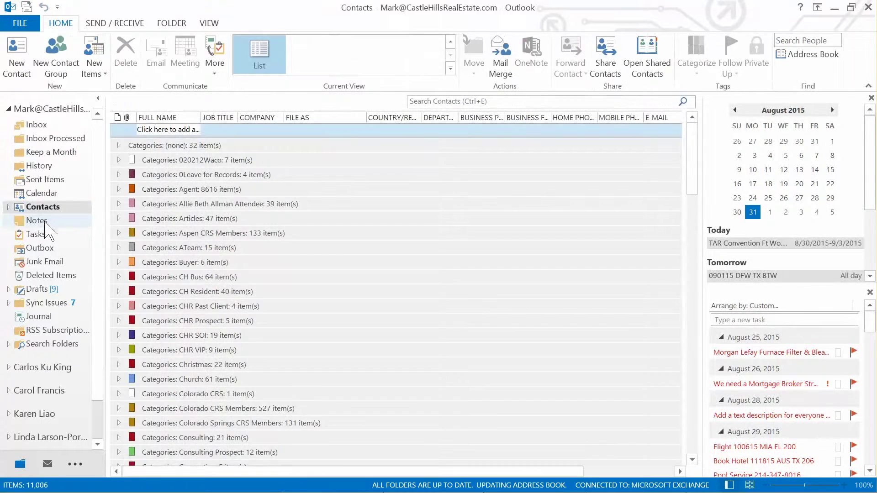
# Select the first nine contacts in the Agent category and start a Mail Merge for them.
pyautogui.click(118, 160)
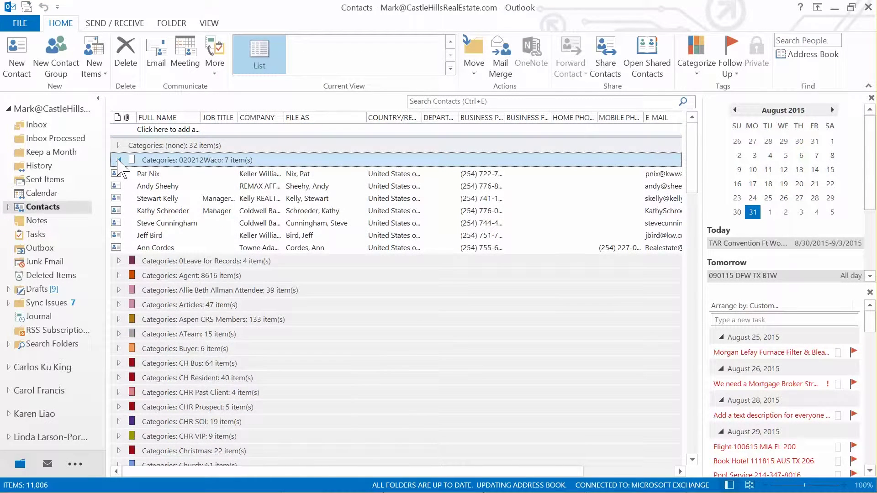
pyautogui.click(118, 159)
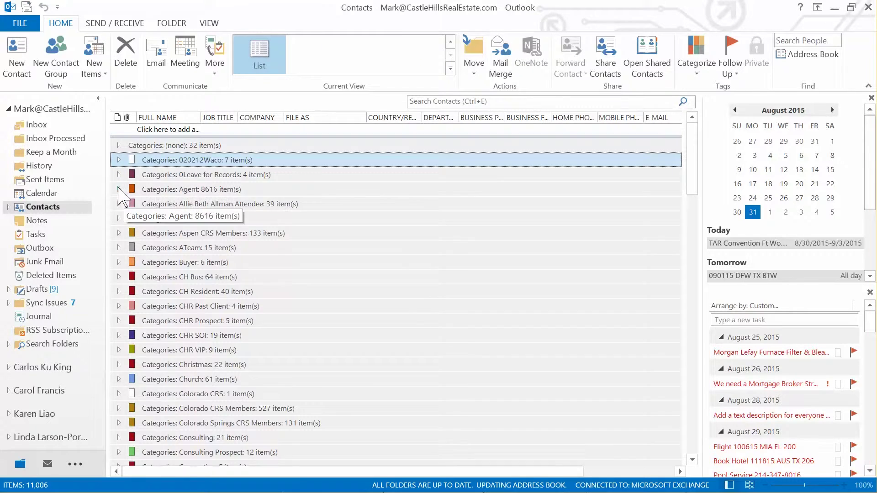
pyautogui.click(118, 189)
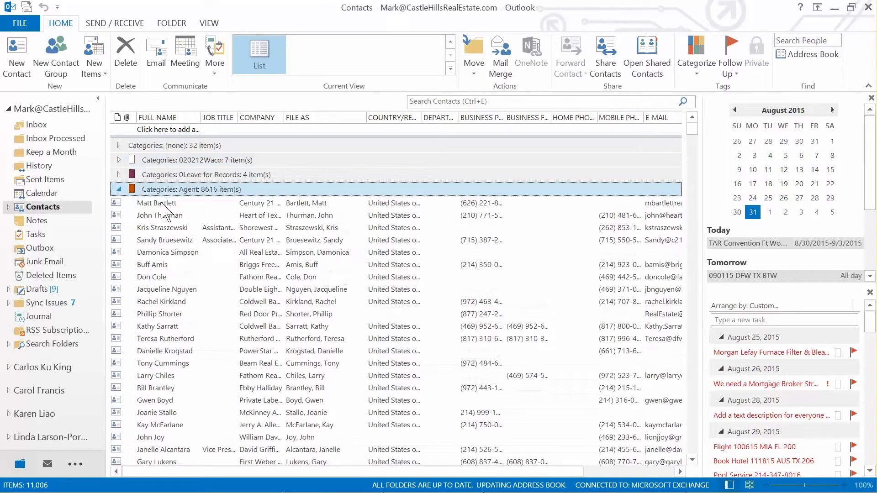
pyautogui.click(120, 204)
pyautogui.keyDown('ctrl'); pyautogui.click(127, 240); pyautogui.keyUp('ctrl')
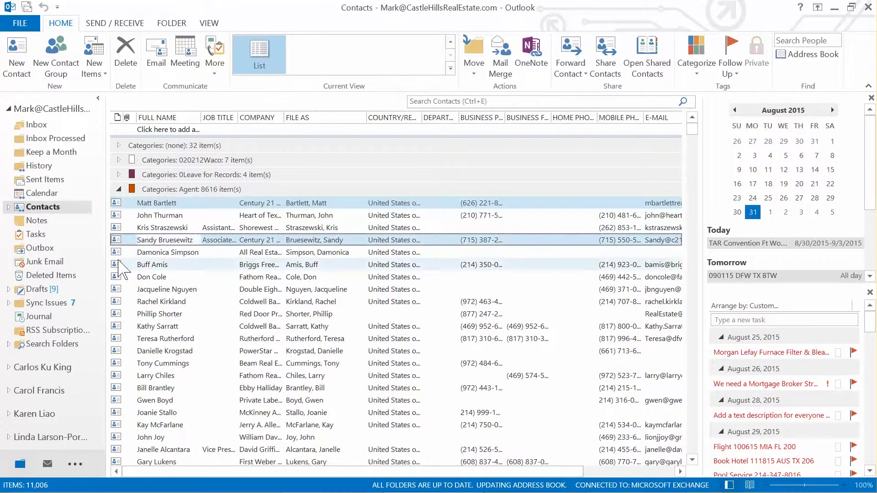
pyautogui.keyDown('ctrl'); pyautogui.click(127, 264); pyautogui.keyUp('ctrl')
pyautogui.keyDown('ctrl'); pyautogui.click(128, 314); pyautogui.keyUp('ctrl')
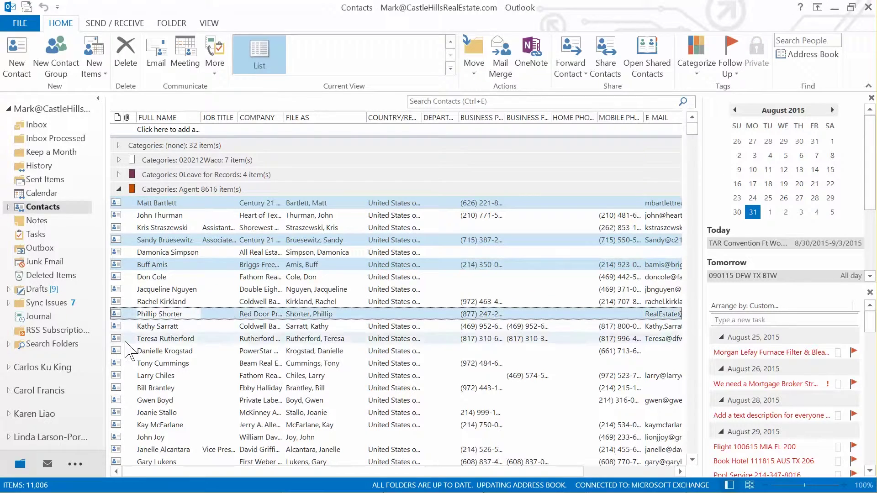
pyautogui.click(120, 204)
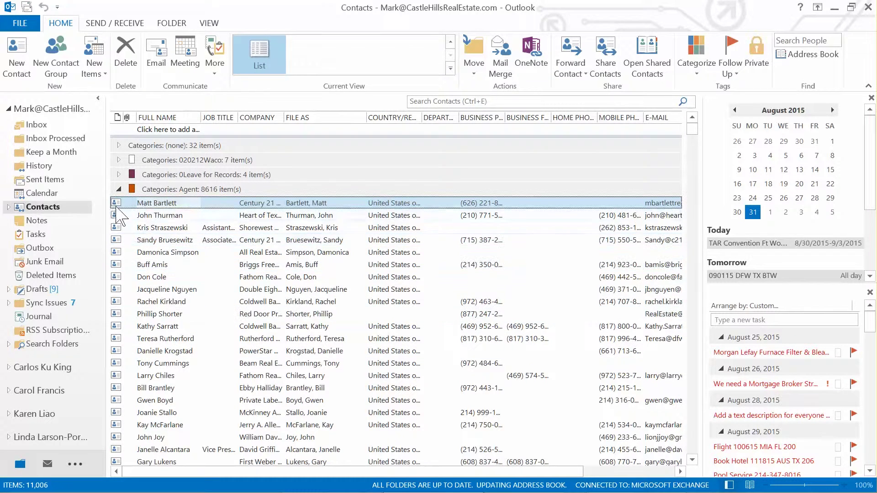
pyautogui.keyDown('shift'); pyautogui.click(129, 301); pyautogui.keyUp('shift')
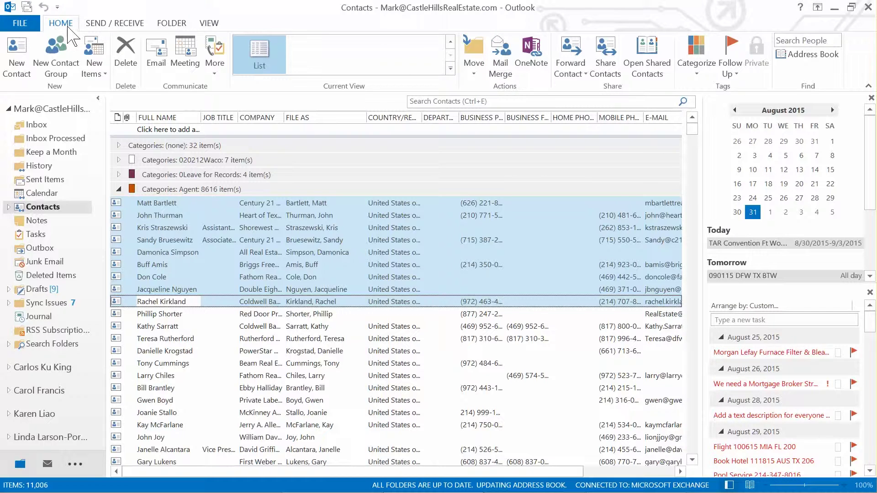
pyautogui.click(504, 81)
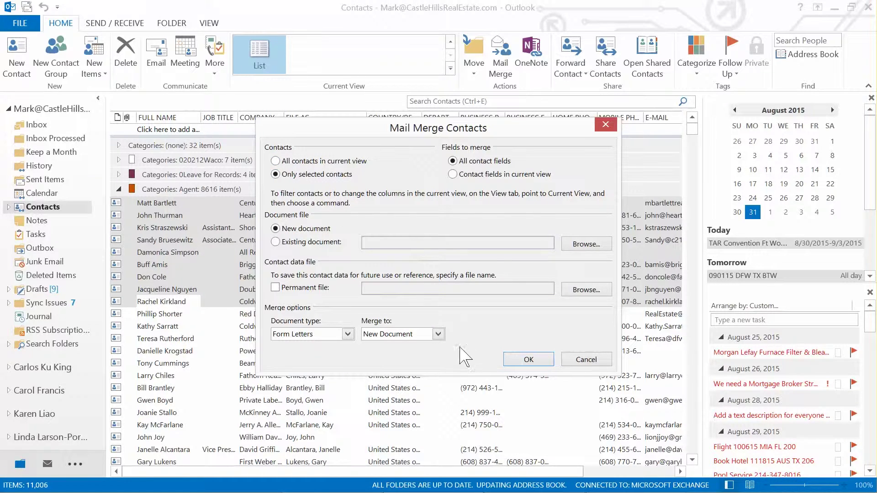
# Set Merge to E-mail with subject line 'My New Listing' and confirm the merge.
pyautogui.click(439, 335)
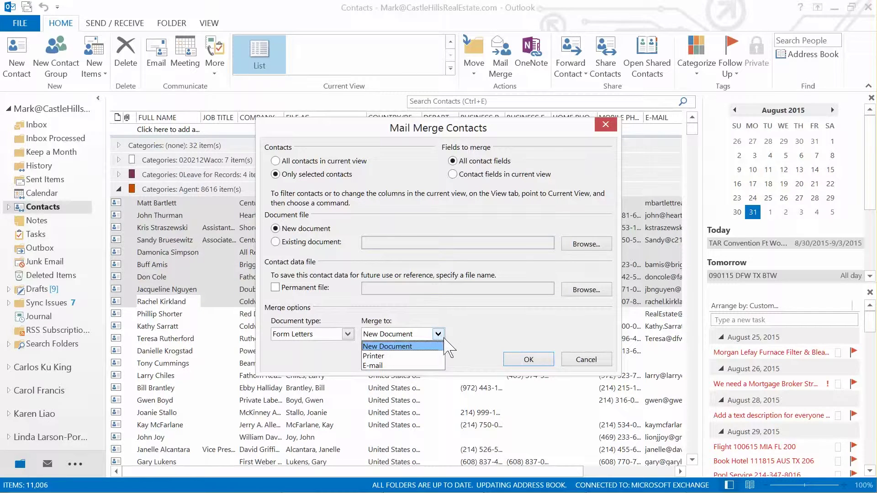
pyautogui.click(427, 365)
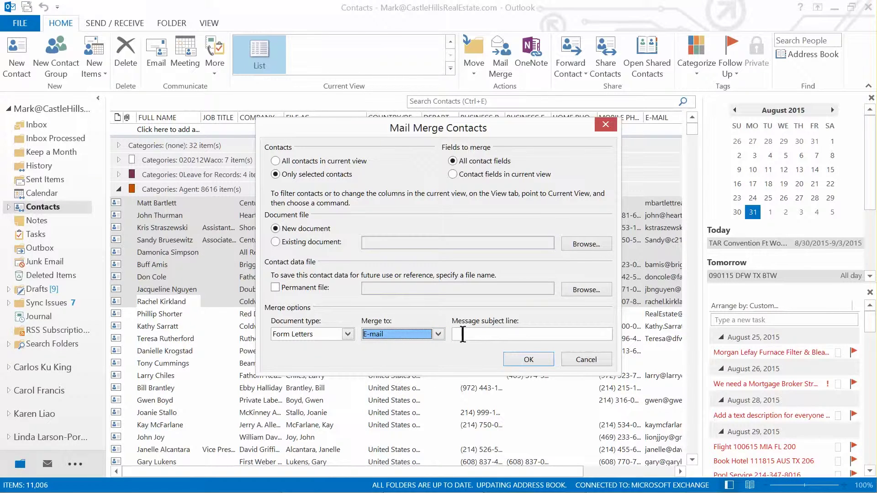
pyautogui.click(488, 334)
pyautogui.write('My New Listing')
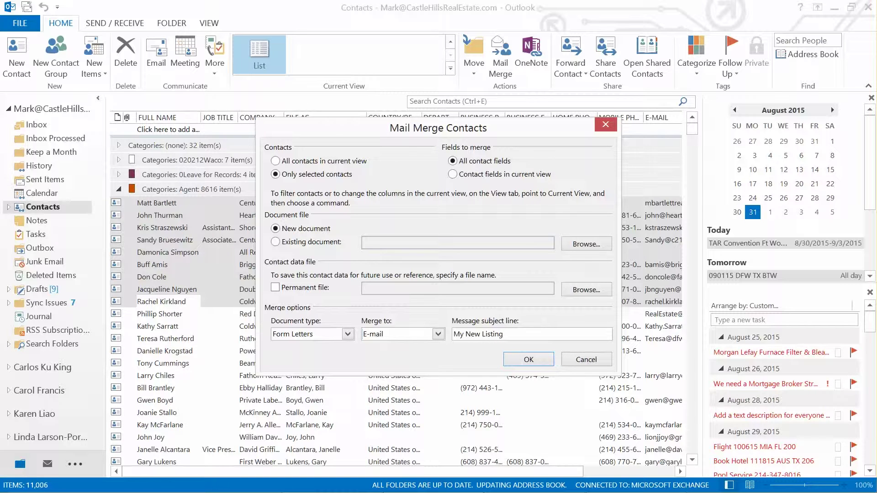
pyautogui.click(510, 361)
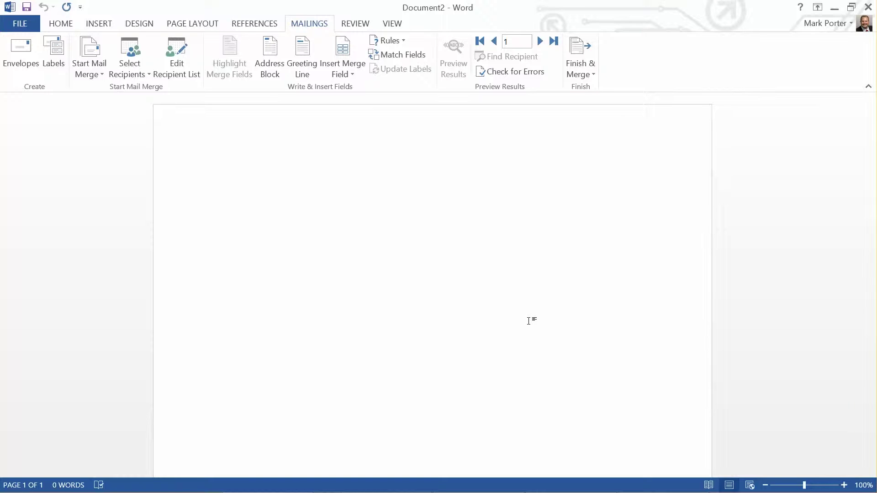
# Write the greeting 'Dear «First_Name»,' using the First_Name merge field.
pyautogui.write('Dear')
pyautogui.click(346, 74)
pyautogui.scroll(-7, 374, 361)
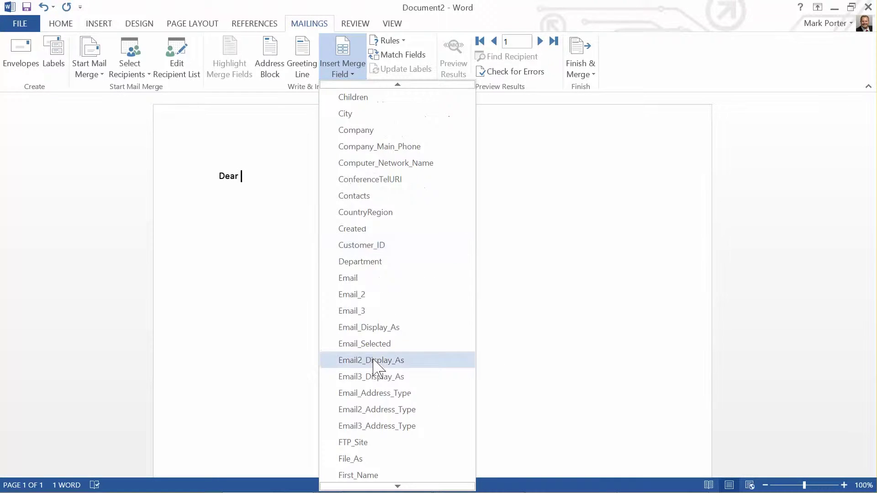
pyautogui.scroll(-2, 365, 333)
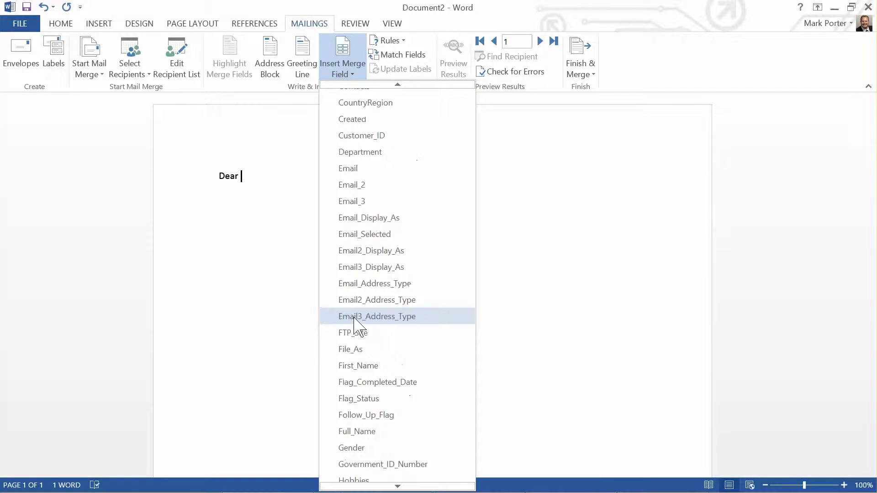
pyautogui.click(357, 365)
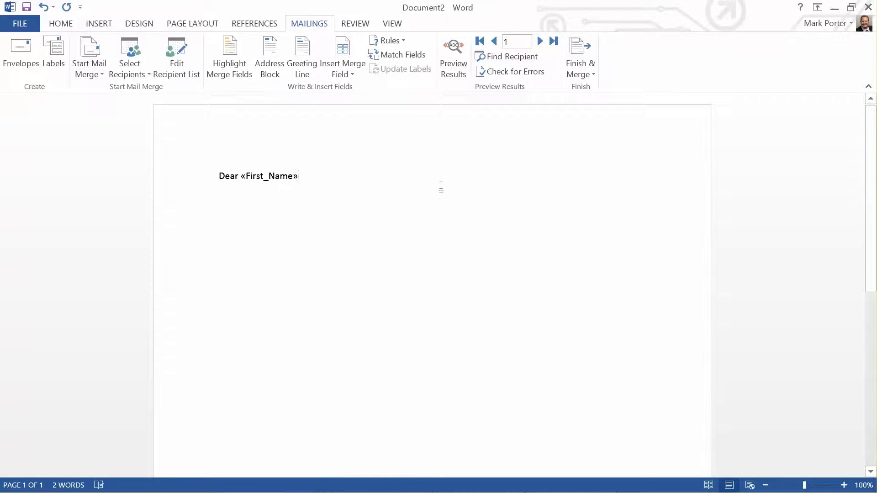
pyautogui.write(',')
# Add a 'Body Text Message' line below the greeting and return to Outlook.
pyautogui.press('Return')
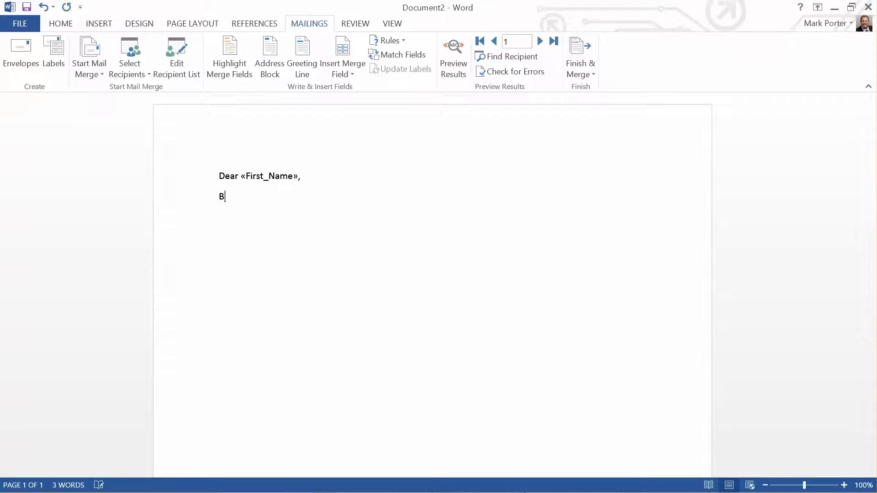
pyautogui.write('Body Text Message')
pyautogui.hotkey('alt', 'Tab')
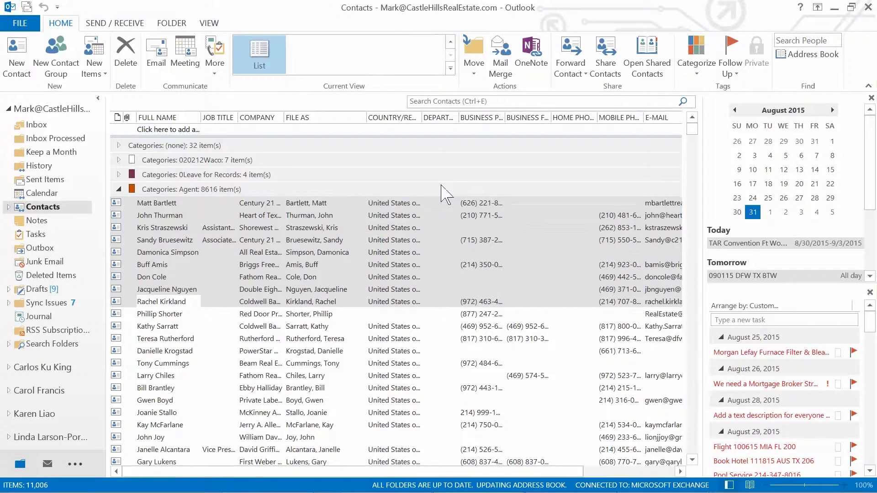
# Insert the REALTOR signature into a new email and select the whole signature block for copying.
pyautogui.click(21, 138)
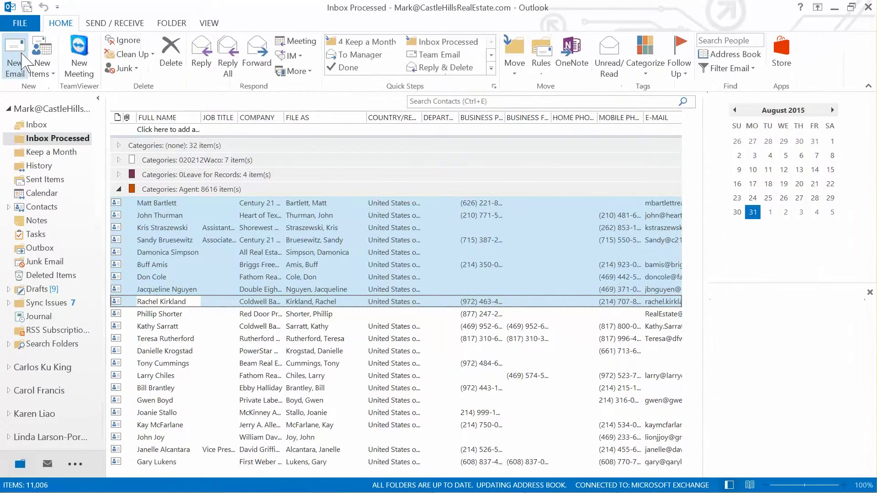
pyautogui.click(23, 73)
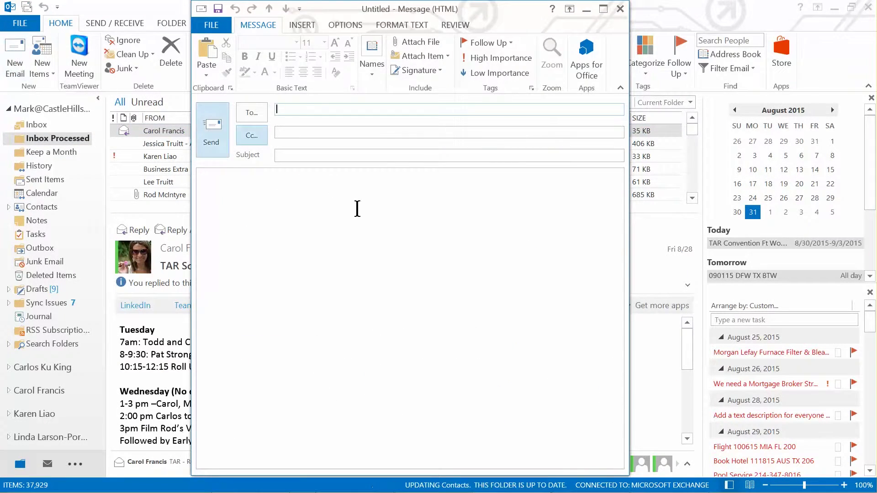
pyautogui.click(418, 71)
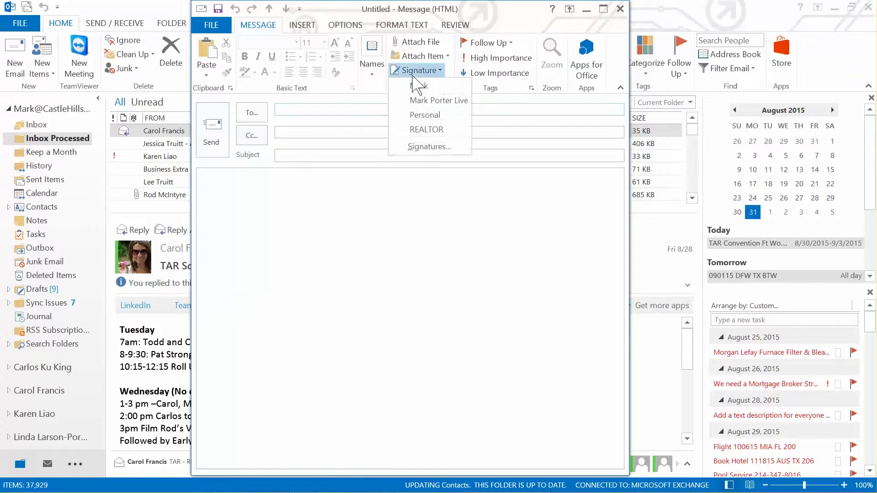
pyautogui.click(426, 130)
pyautogui.moveTo(200, 207)
pyautogui.mouseDown()
pyautogui.moveTo(252, 210)
pyautogui.moveTo(502, 317)
pyautogui.moveTo(505, 326)
pyautogui.mouseUp()
pyautogui.hotkey('ctrl', 'c')
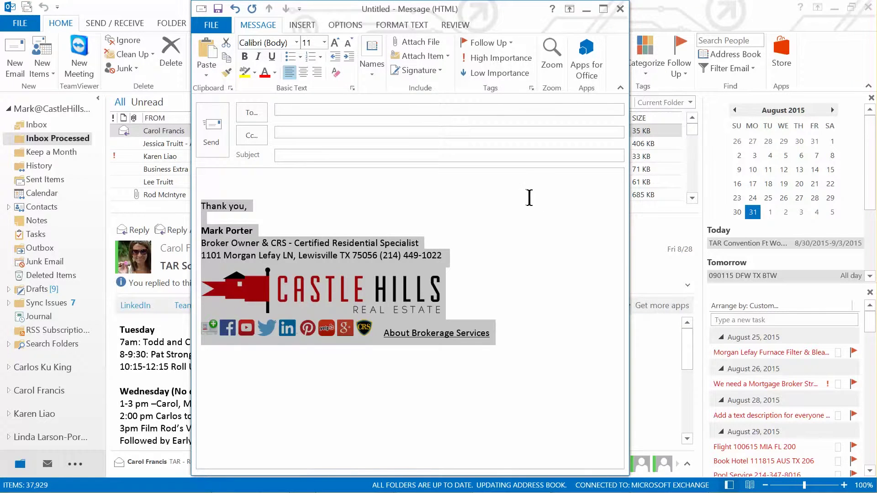
pyautogui.hotkey('alt', 'Tab')
pyautogui.hotkey('alt', 'Tab')
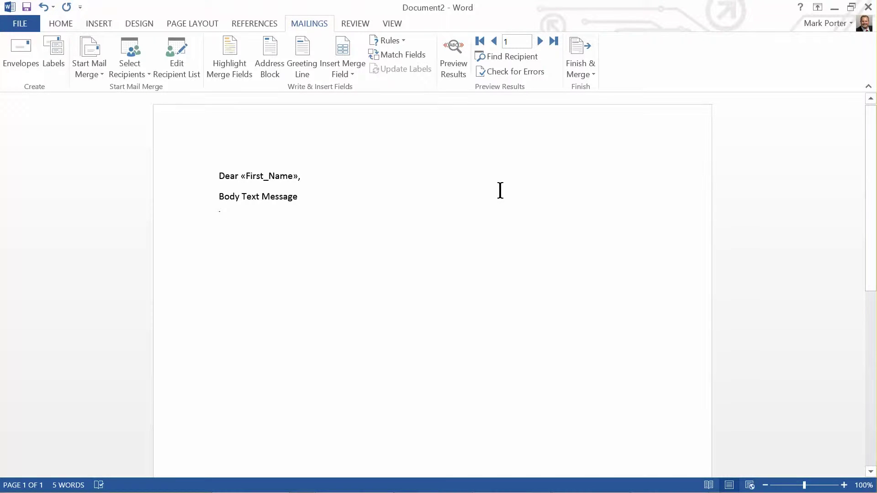
# Paste the signature below the body and apply No Spacing to the whole letter.
pyautogui.hotkey('ctrl', 'v')
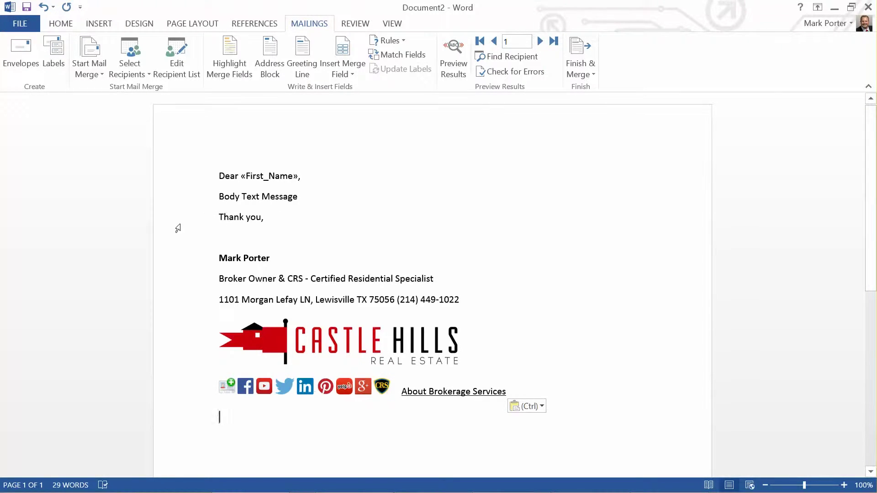
pyautogui.moveTo(164, 173)
pyautogui.mouseDown()
pyautogui.moveTo(149, 296)
pyautogui.moveTo(147, 377)
pyautogui.moveTo(156, 429)
pyautogui.mouseUp()
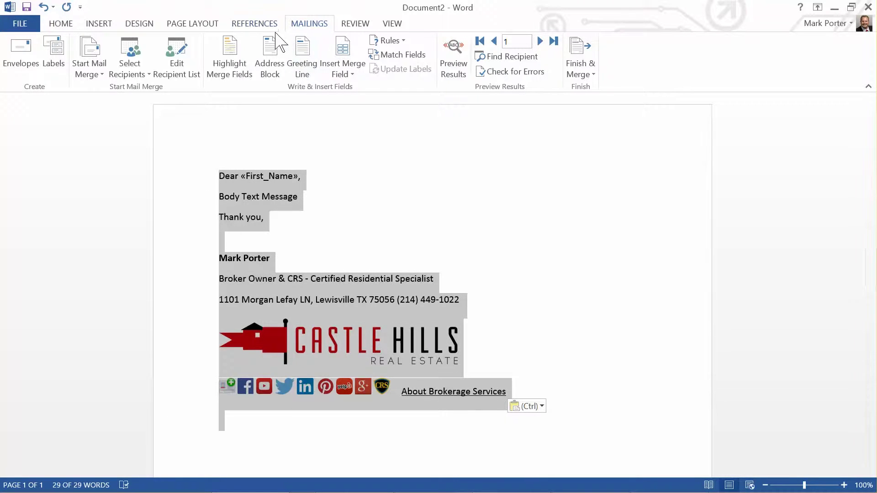
pyautogui.click(63, 25)
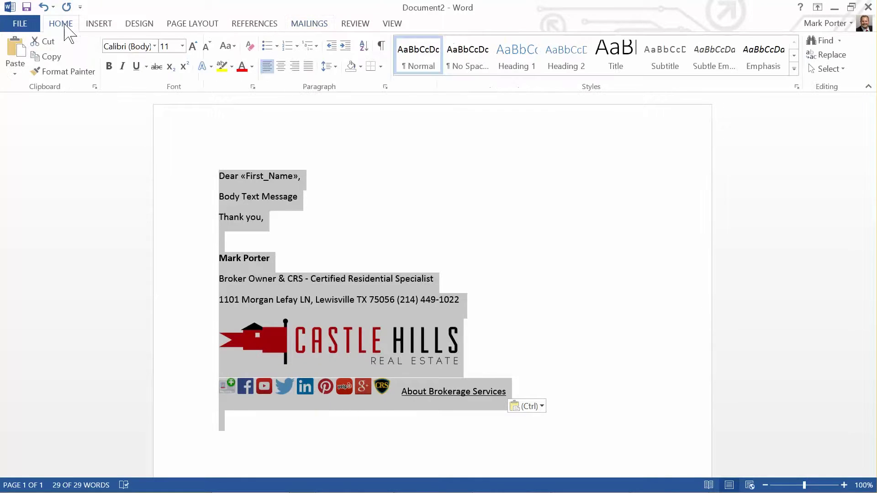
pyautogui.click(475, 68)
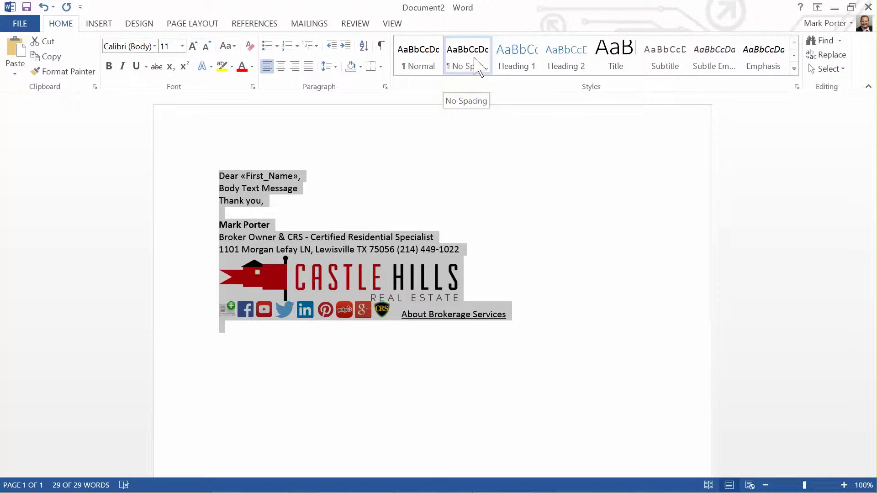
# Inspect the Normal style's options twice, leaving them unchanged.
pyautogui.rightClick(416, 58)
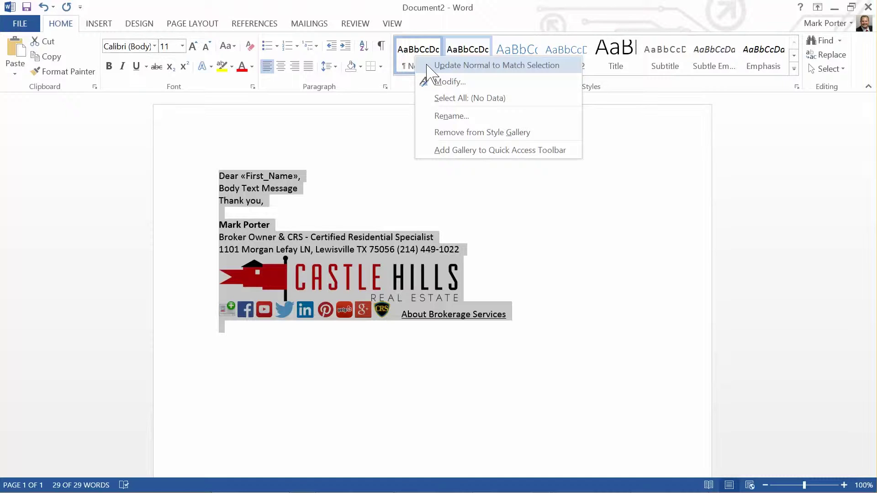
pyautogui.press('Escape')
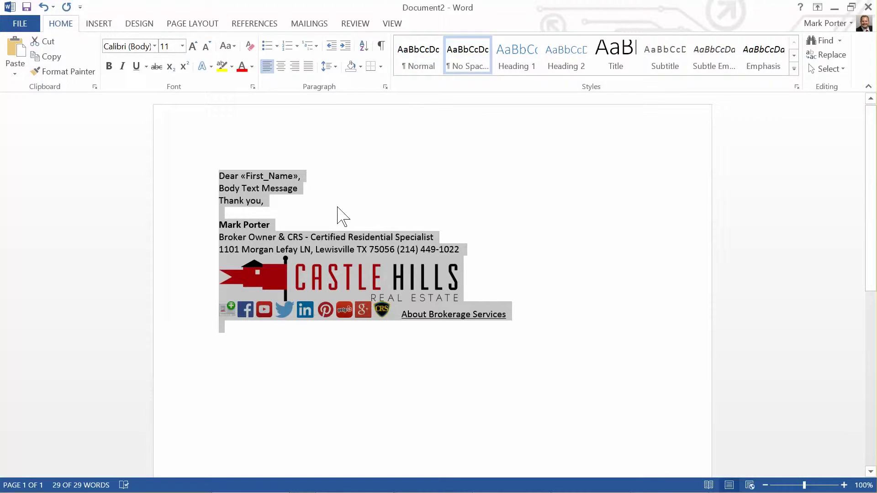
pyautogui.rightClick(416, 58)
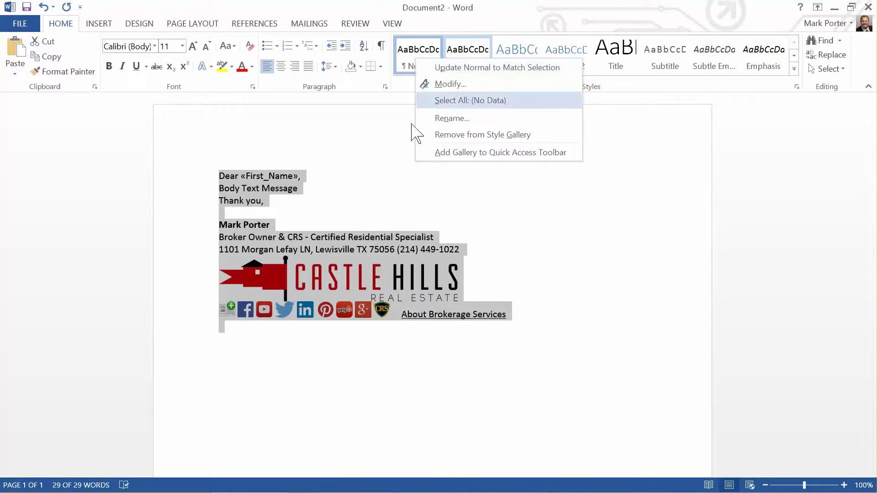
pyautogui.press('Escape')
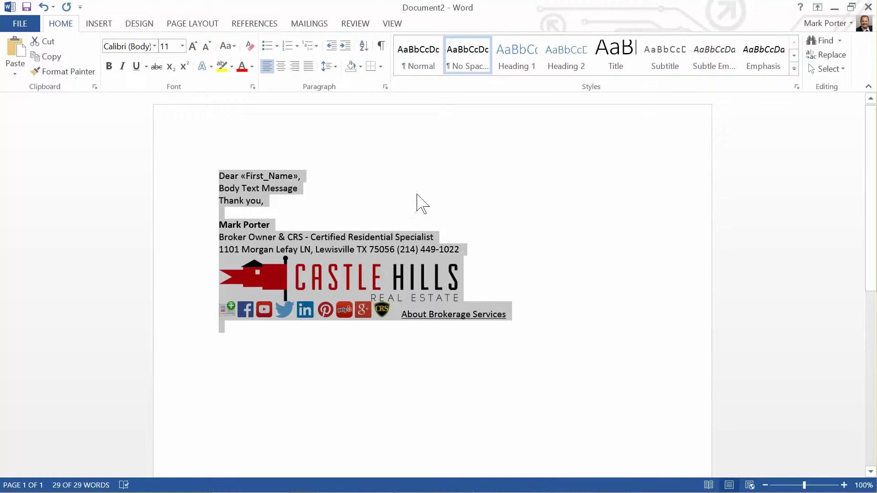
# Preview the merged letters, stepping through recipients to record 5 and back to record 4.
pyautogui.click(318, 25)
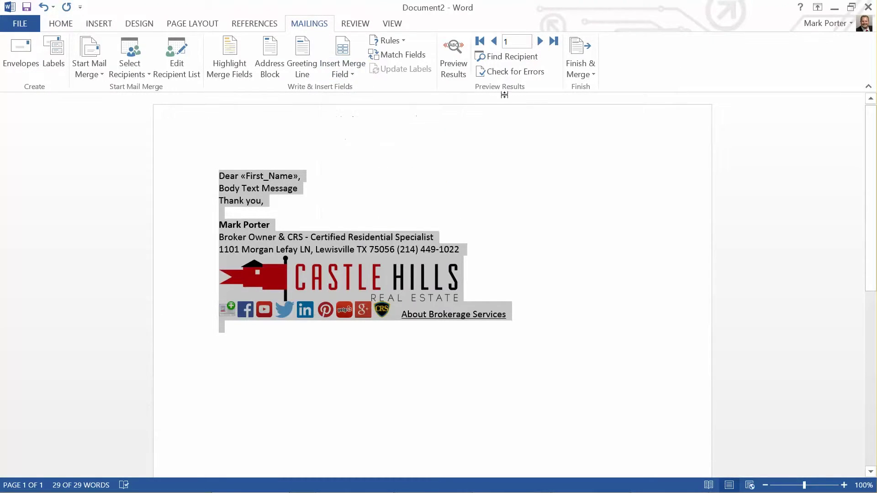
pyautogui.click(454, 68)
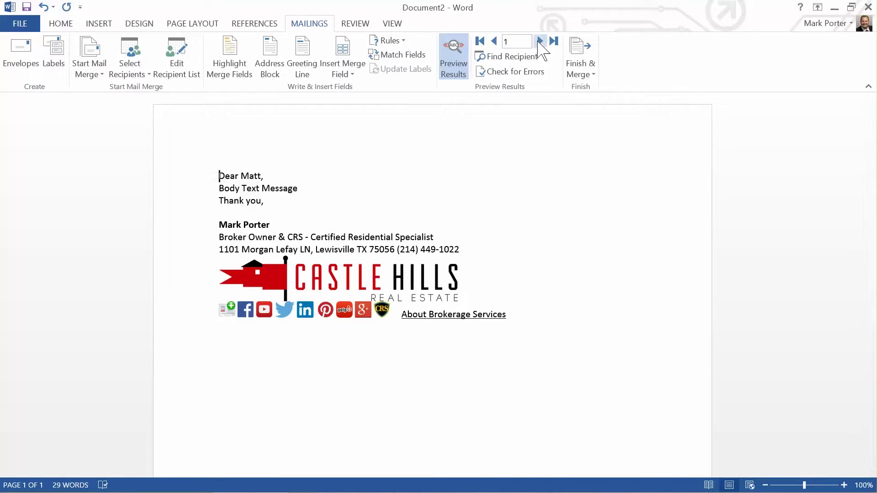
pyautogui.click(539, 42)
pyautogui.click(541, 42)
pyautogui.click(540, 42)
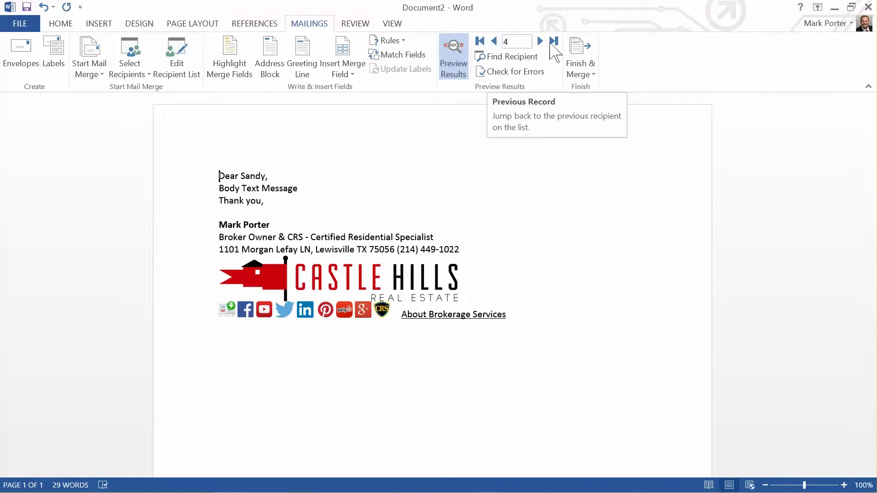
pyautogui.click(540, 42)
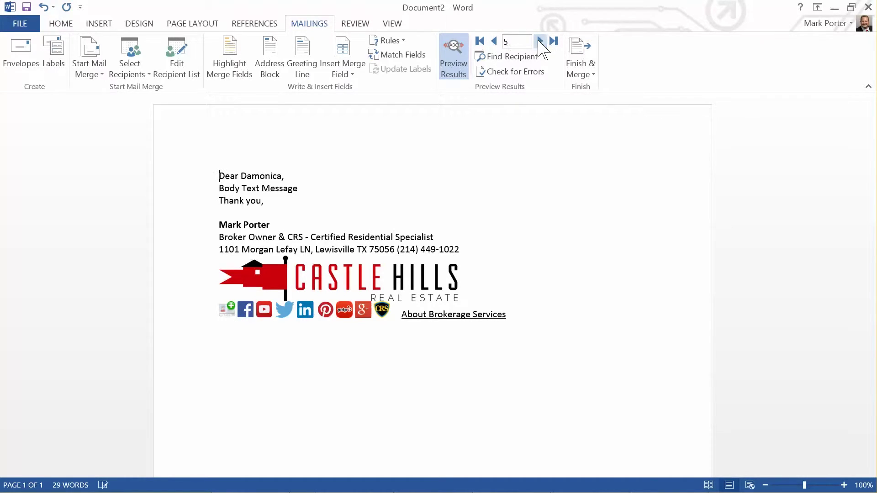
pyautogui.click(495, 42)
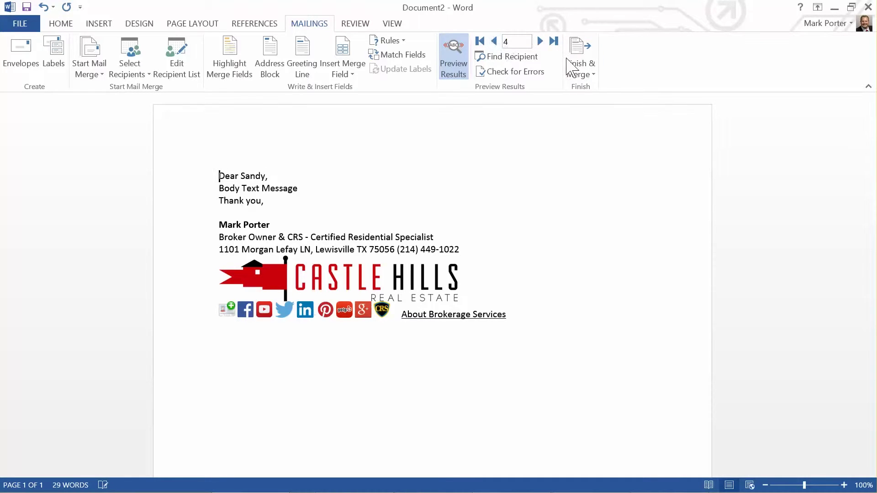
# Finish the merge as email messages to open the Merge to E-mail settings.
pyautogui.click(592, 76)
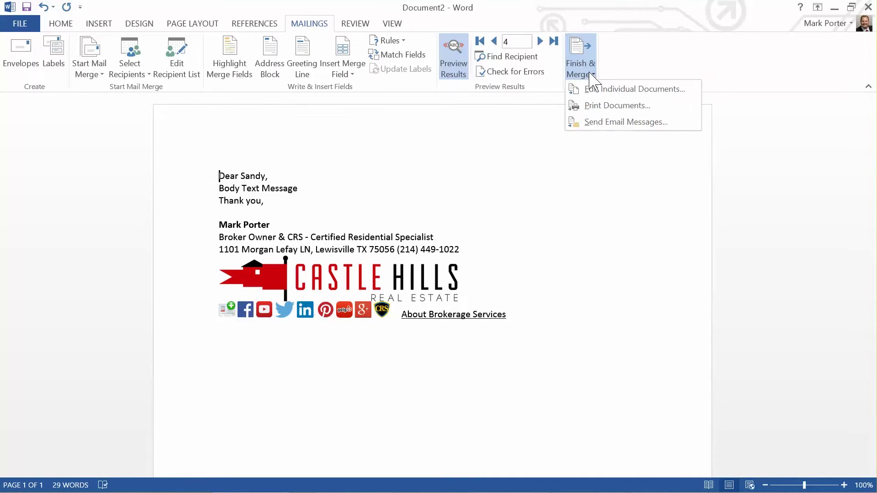
pyautogui.click(595, 122)
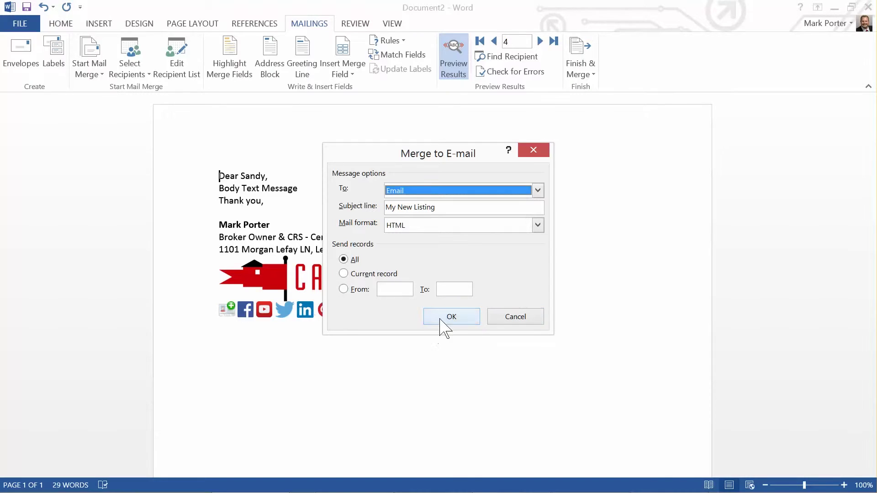